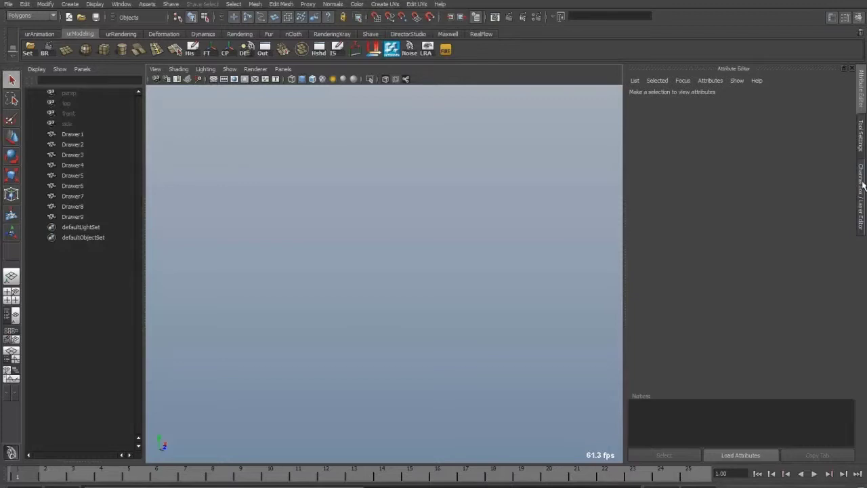
Step: Turn on the wireframe-on-shaded display for the oval drawer cabinet
middle_click_drag(327, 322, 374, 88, "alt")
middle_click_drag(389, 313, 354, 227, "alt")
left_click_drag(355, 231, 553, 246, "alt")
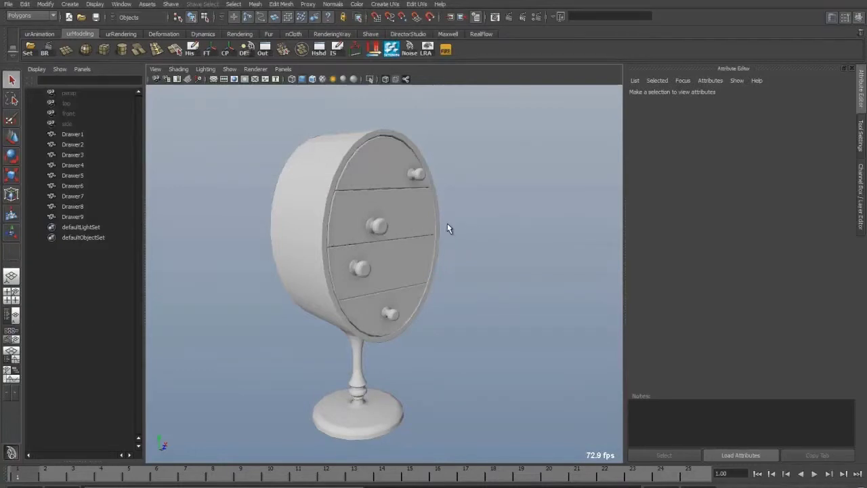
left_click_drag(465, 243, 480, 224, "alt")
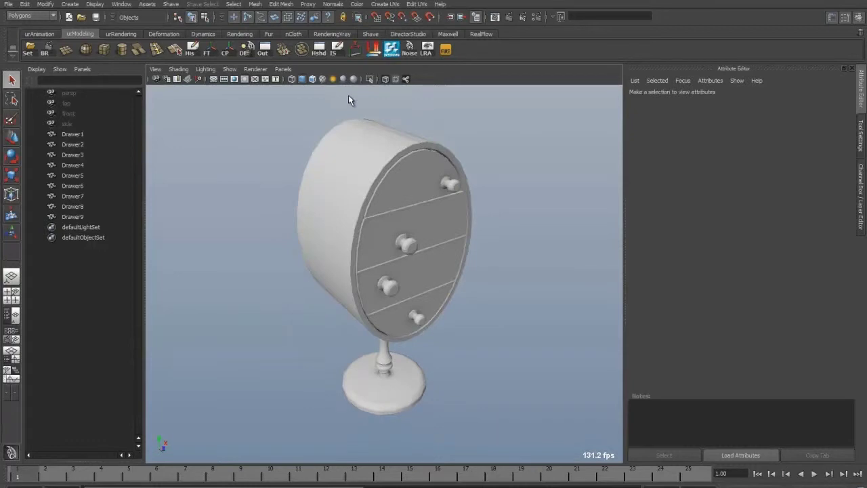
left_click(312, 79)
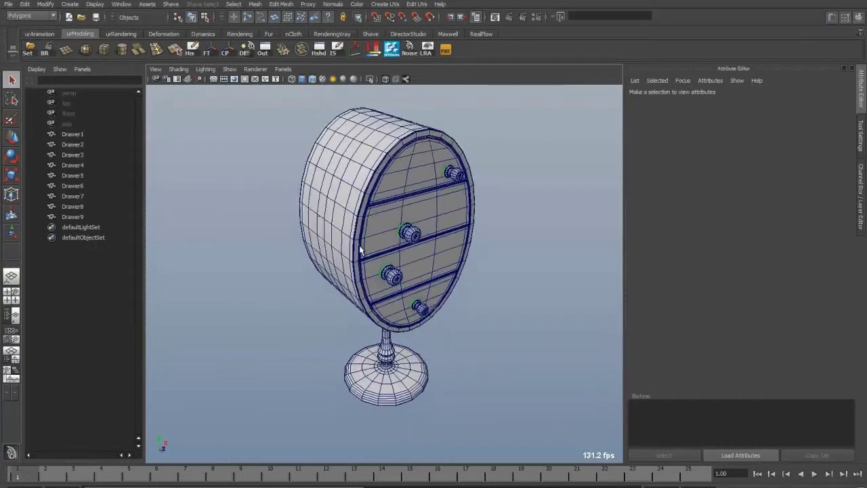
Step: Examine the polygon topology of the drawer fronts, knobs, cabinet body and stem from several angles
scroll(520, 302, "up", 4)
left_click_drag(389, 302, 378, 239, "alt")
right_click_drag(378, 239, 457, 290, "alt")
right_click_drag(459, 241, 375, 246, "alt")
middle_click_drag(305, 326, 319, 275, "alt")
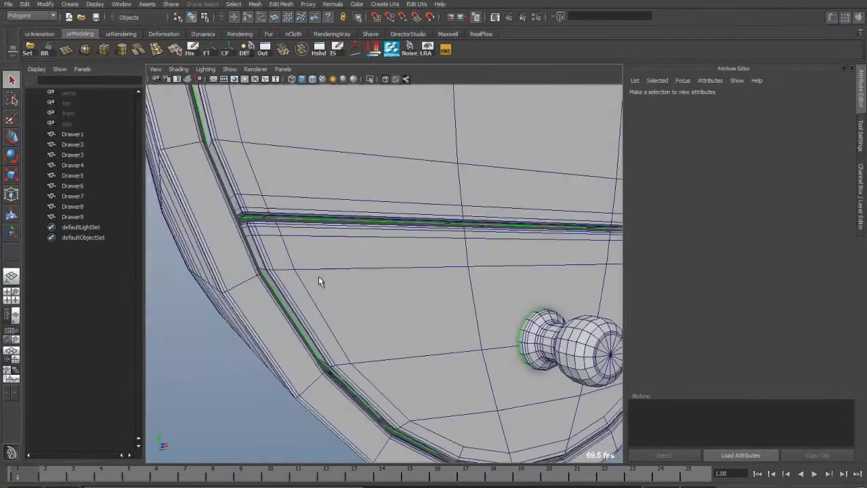
left_click(425, 273)
left_click_drag(430, 252, 427, 331, "alt")
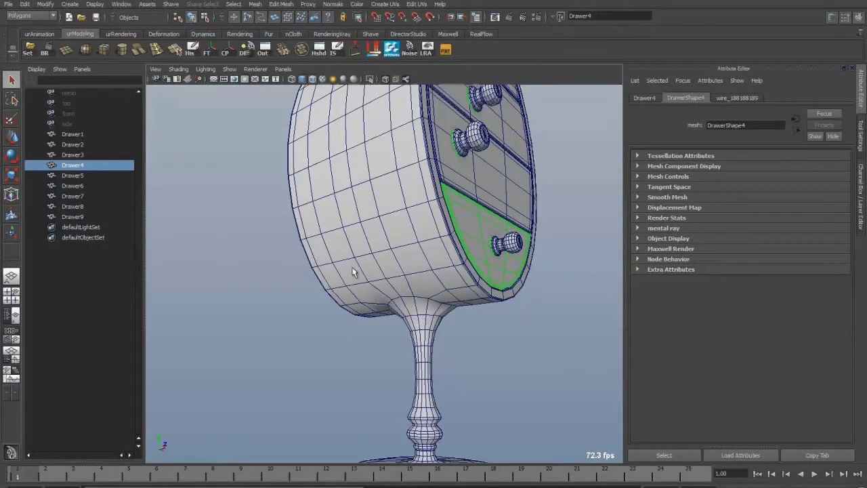
left_click_drag(352, 267, 372, 269, "alt")
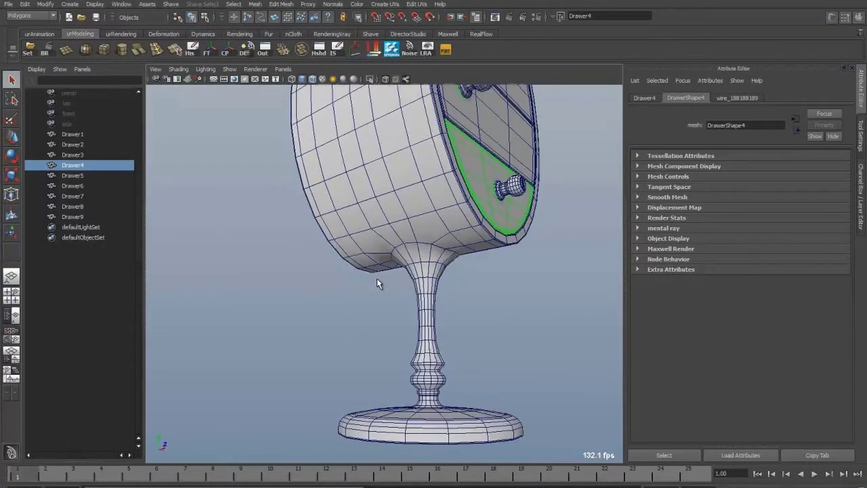
left_click_drag(458, 229, 358, 306, "alt")
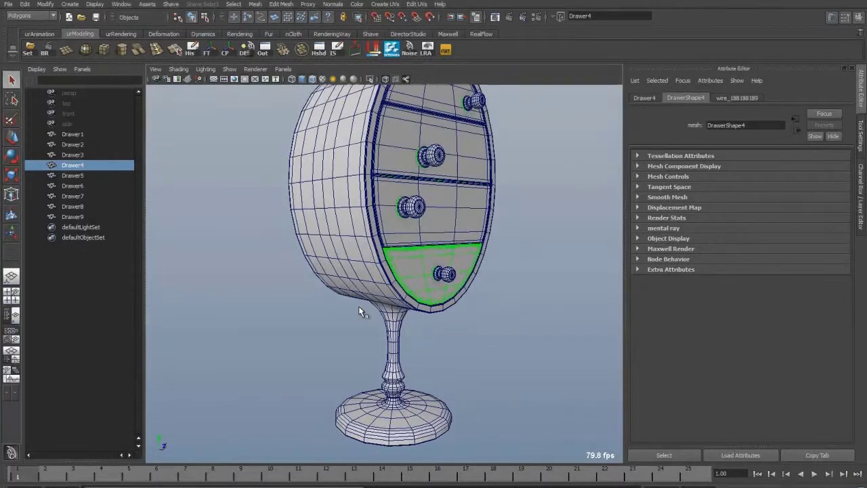
left_click_drag(390, 272, 351, 277, "alt")
left_click(445, 260)
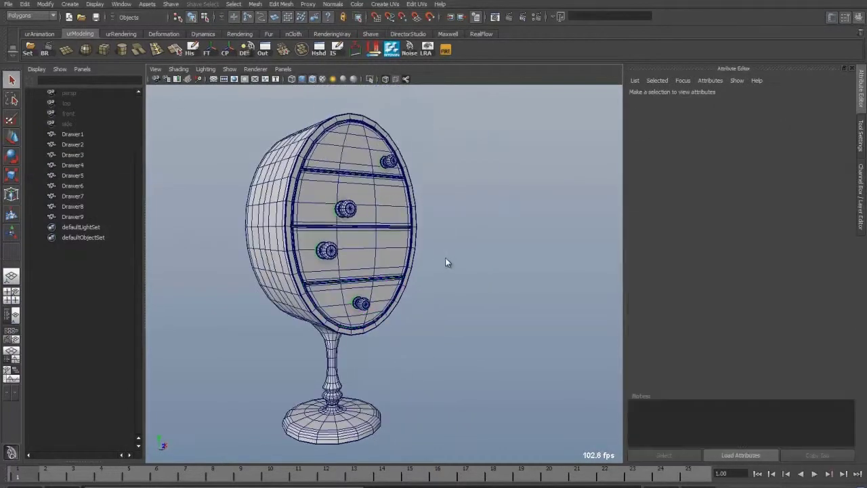
left_click_drag(444, 260, 457, 252, "alt")
left_click_drag(434, 175, 426, 166, "alt")
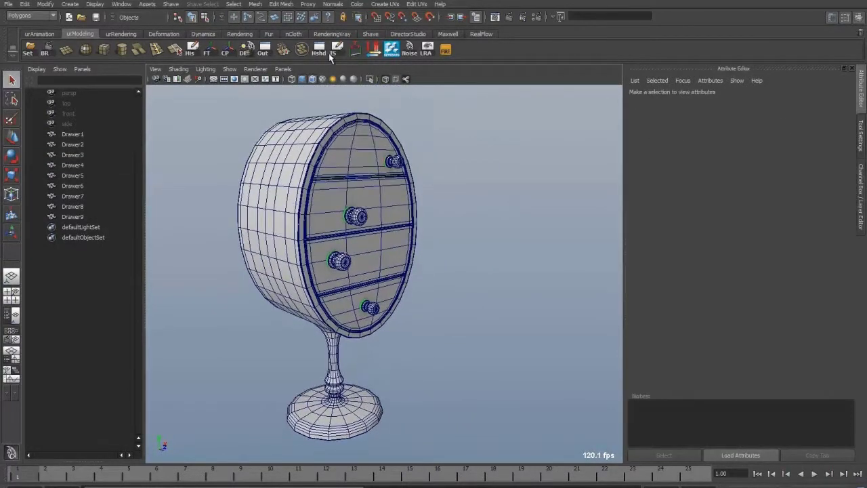
Step: Open the polygon selection constraint settings from the Polygons menu set and place the enlarged window beside the model
left_click(53, 16)
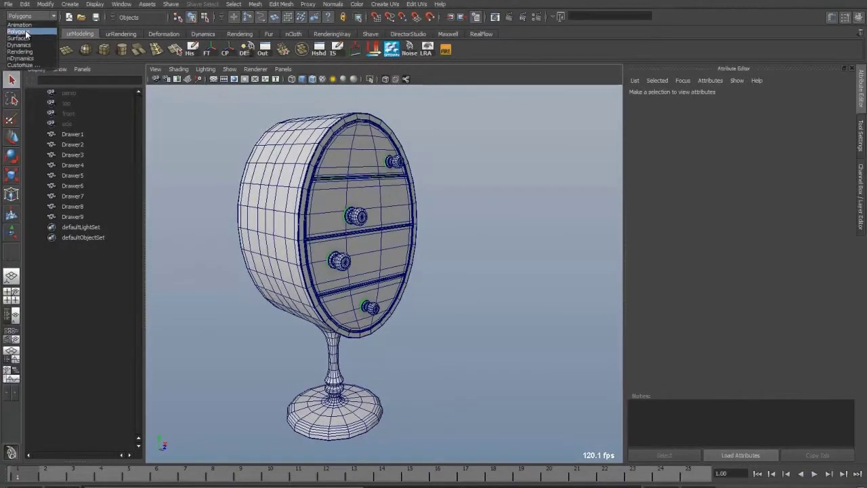
left_click(27, 32)
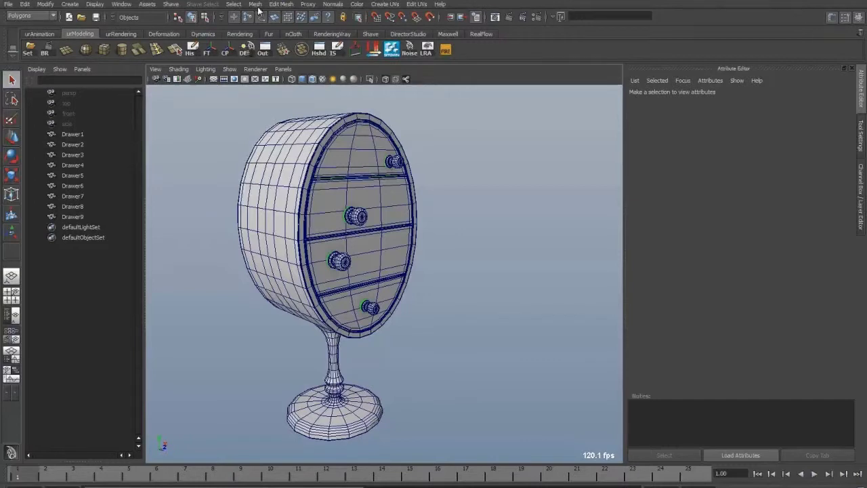
left_click(233, 4)
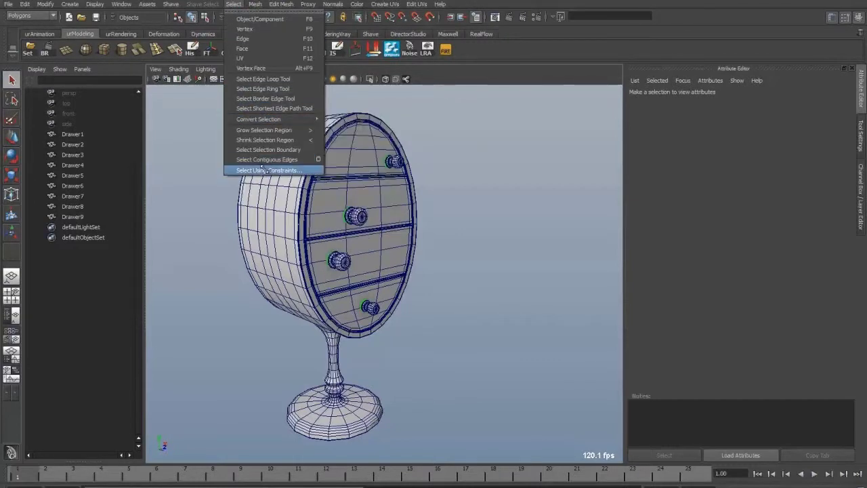
left_click(308, 172)
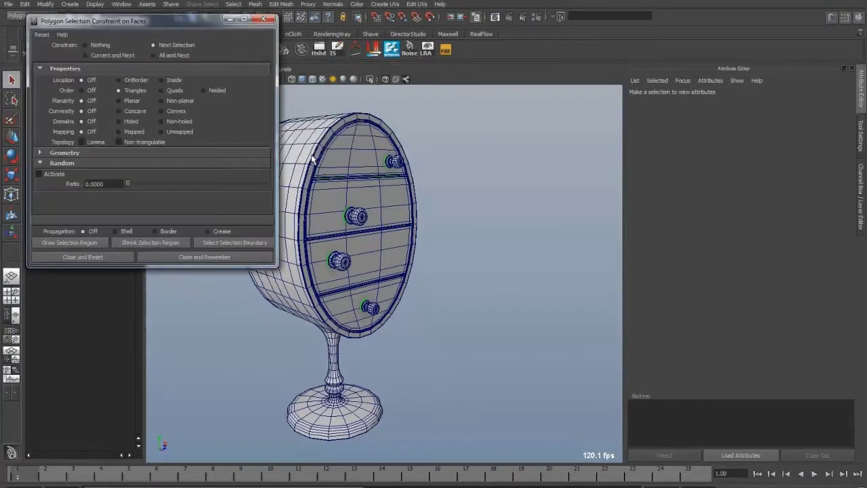
left_click_drag(175, 21, 318, 128)
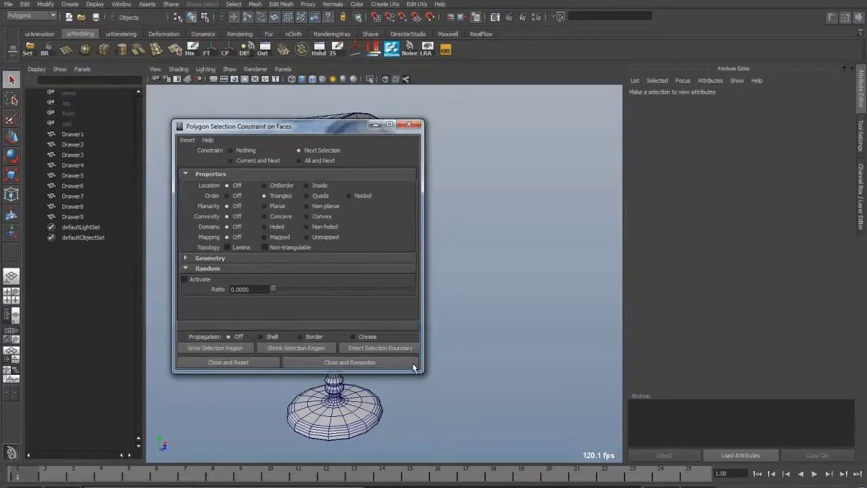
left_click_drag(423, 372, 462, 387)
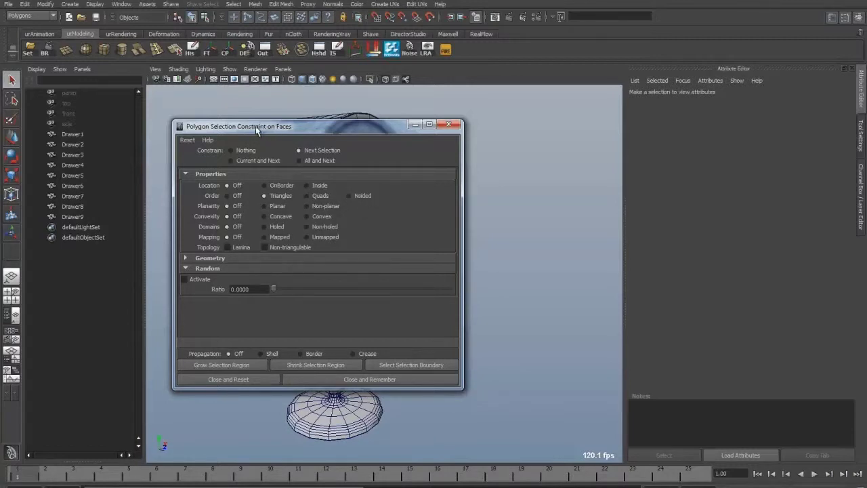
left_click_drag(255, 126, 512, 125)
left_click_drag(562, 136, 567, 134)
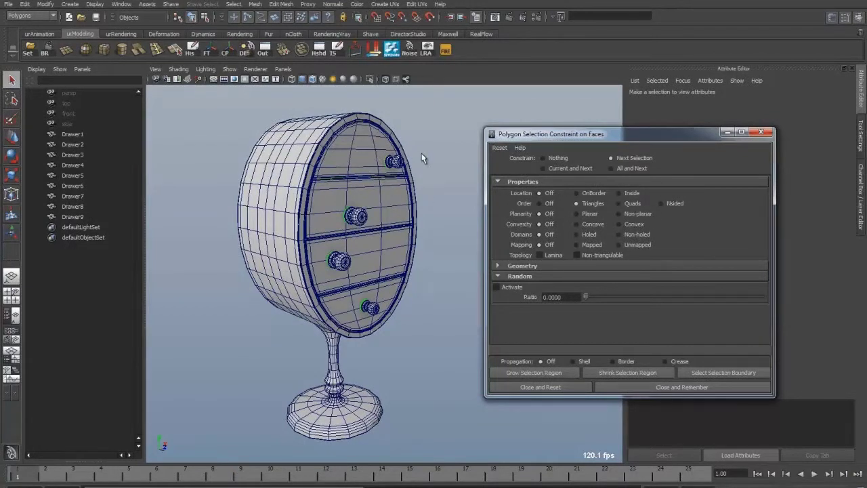
Step: Select all the cabinet meshes, Drawer1 to Drawer9, and switch to component selection with only faces enabled
left_click_drag(420, 165, 381, 171, "alt")
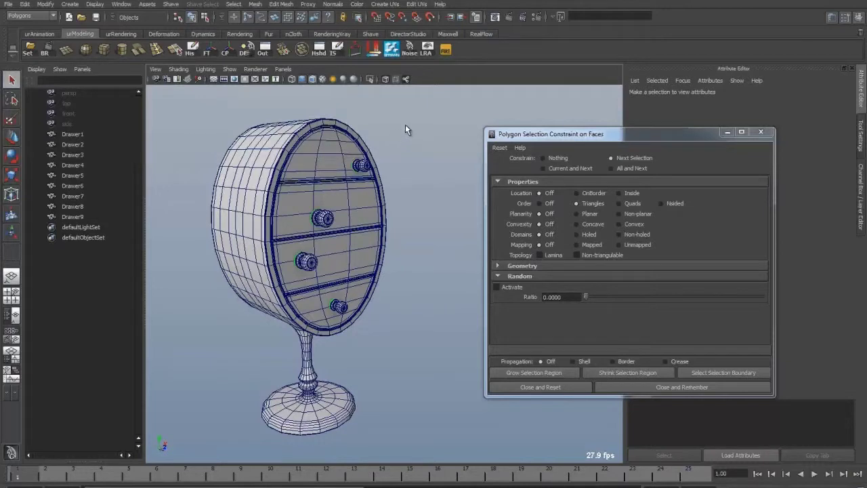
left_click_drag(436, 102, 201, 435)
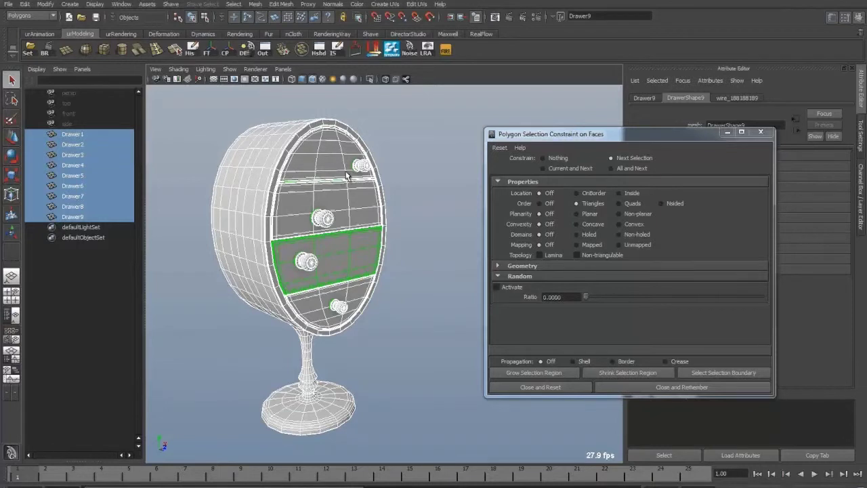
right_click(326, 157)
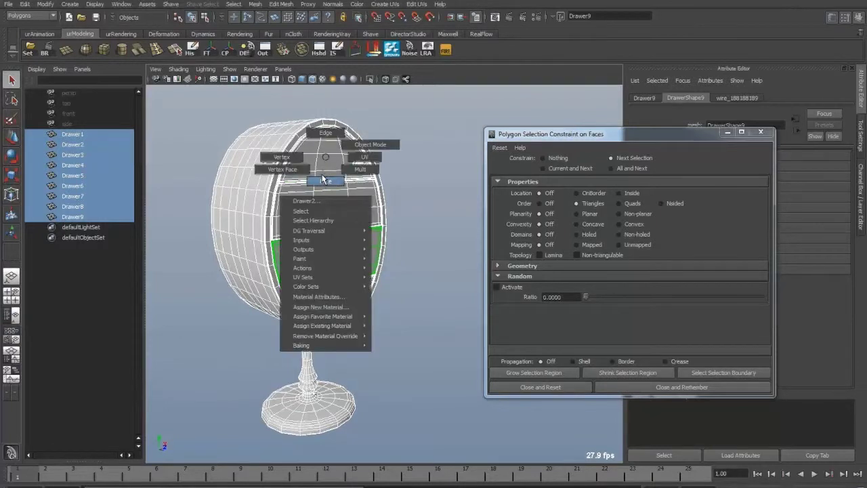
right_click_drag(325, 157, 356, 148)
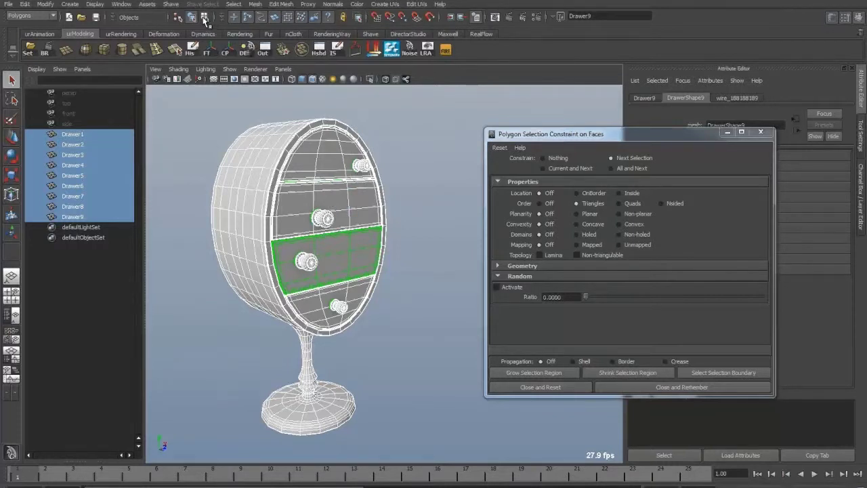
left_click(206, 17)
left_click(260, 17)
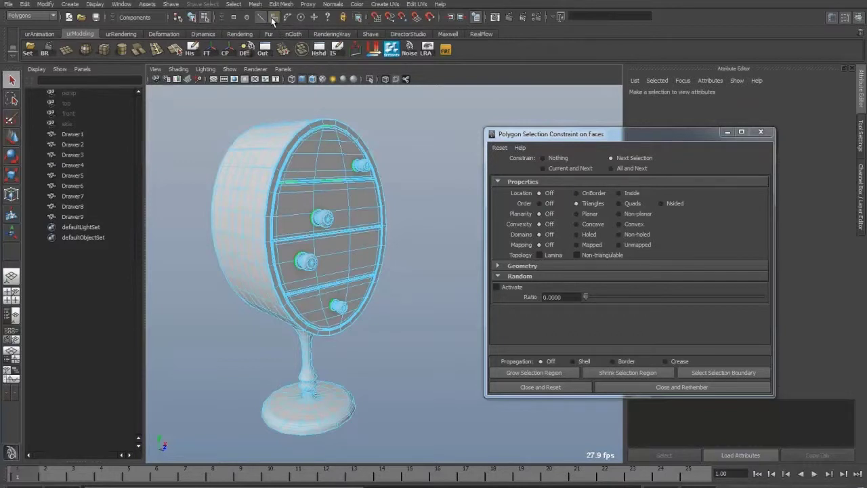
left_click(274, 17)
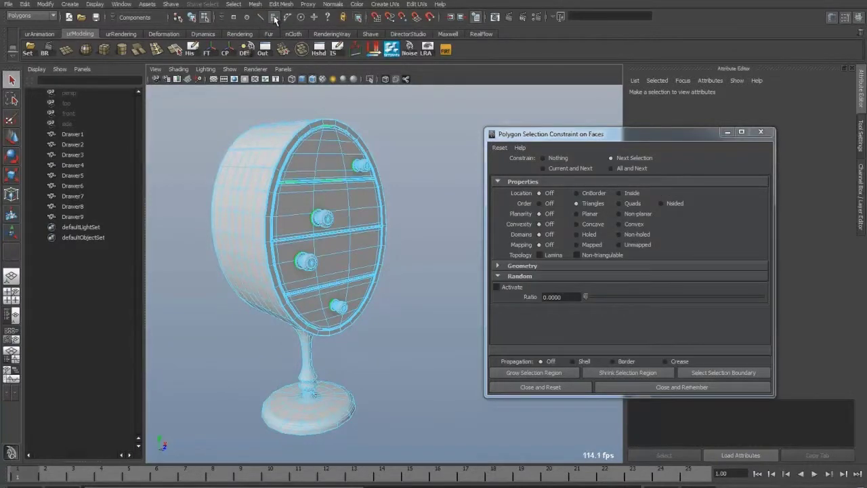
left_click(274, 18)
Step: Select the model's triangular faces with the active Triangles constraint and inspect them on the knobs
scroll(414, 156, "up", 3)
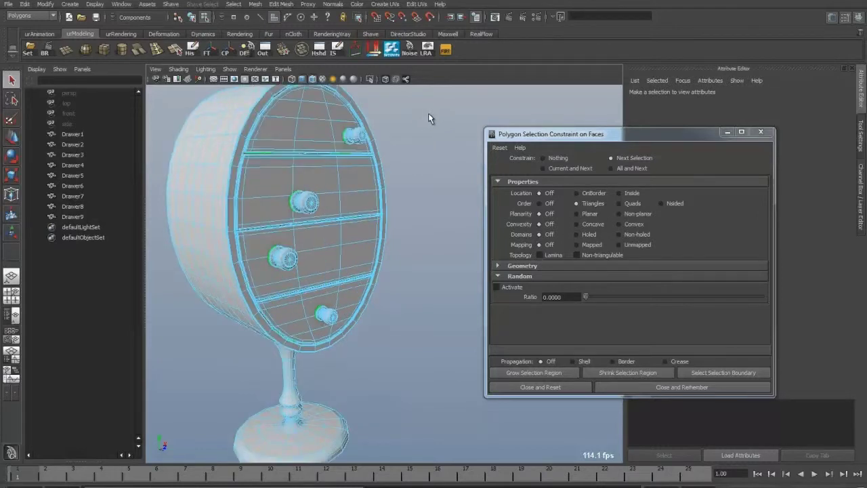
left_click_drag(415, 117, 201, 312)
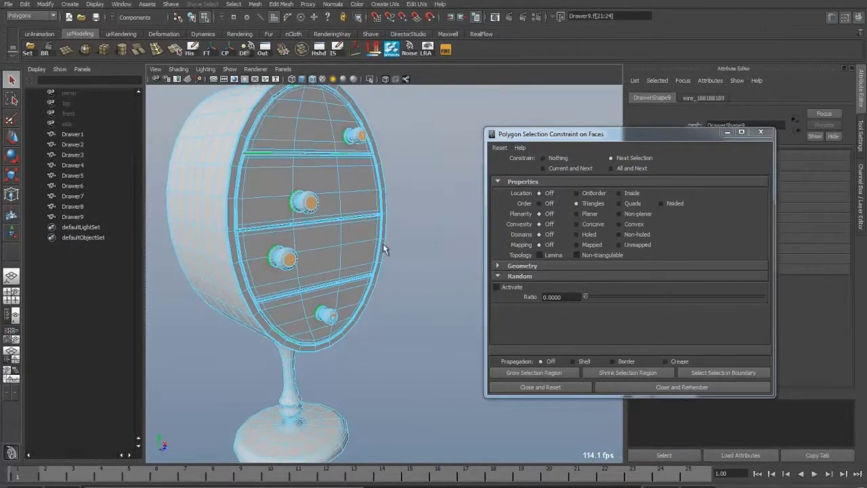
scroll(406, 265, "up", 5)
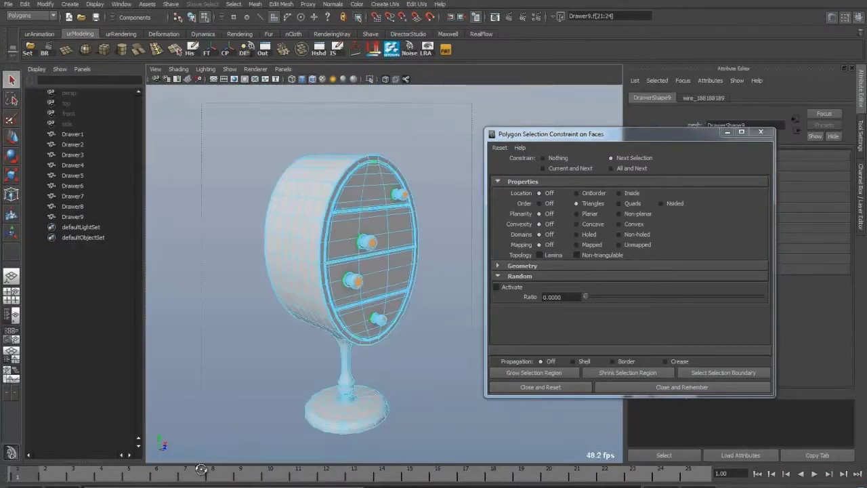
middle_click_drag(313, 350, 294, 289, "alt")
right_click_drag(294, 289, 371, 317, "alt")
Step: Examine the selected triangles on the cabinet's underside and base in wireframe, and return to the shaded display
key("4")
mouse_move(372, 304)
left_mouse_down("alt")
mouse_move(380, 249)
mouse_move(357, 300)
mouse_move(348, 290)
left_mouse_up("alt")
right_click_drag(308, 271, 377, 277, "alt")
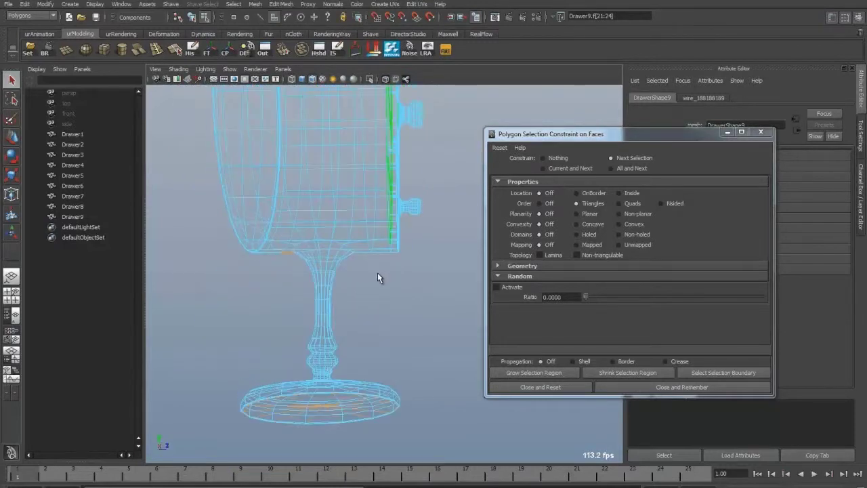
left_click_drag(377, 274, 362, 238, "alt")
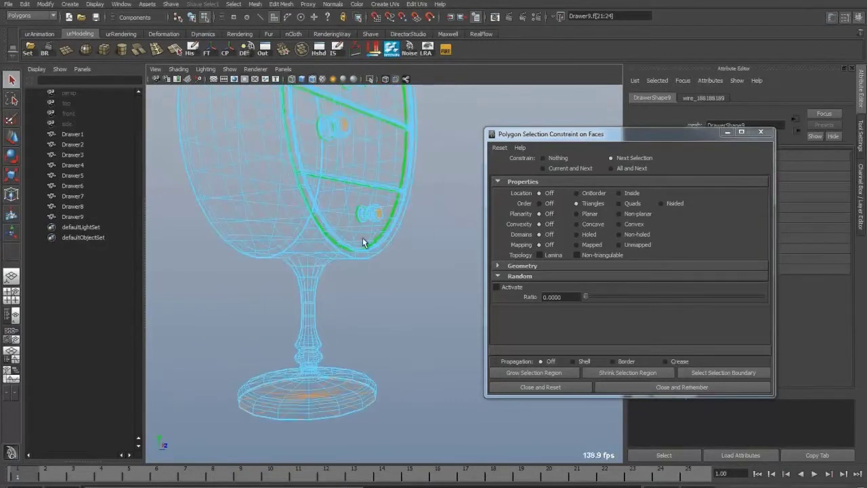
key("5")
middle_click_drag(362, 238, 362, 315, "alt")
left_click_drag(362, 315, 343, 315, "alt")
right_click_drag(343, 315, 293, 293, "alt")
middle_click_drag(293, 294, 311, 286, "alt")
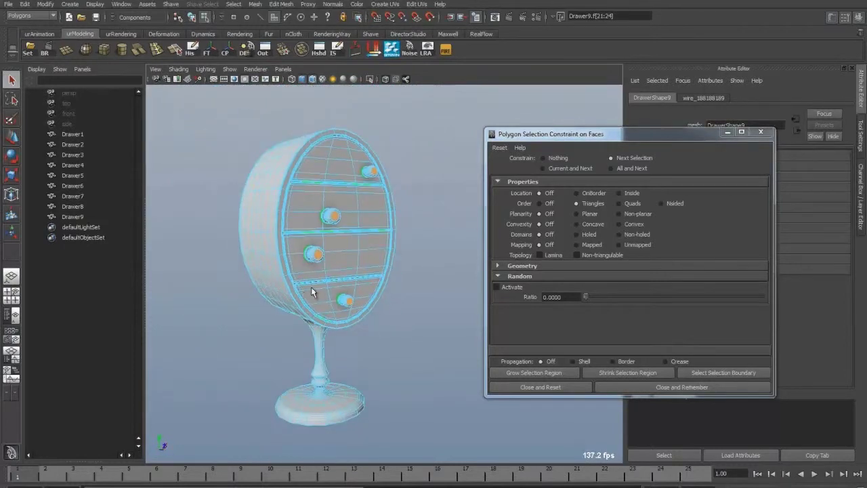
right_click_drag(311, 287, 321, 303, "alt")
left_click_drag(322, 303, 315, 317, "alt")
Step: Set the face order constraint to Quads and clear the current face selection
left_click(629, 205)
left_click(414, 127)
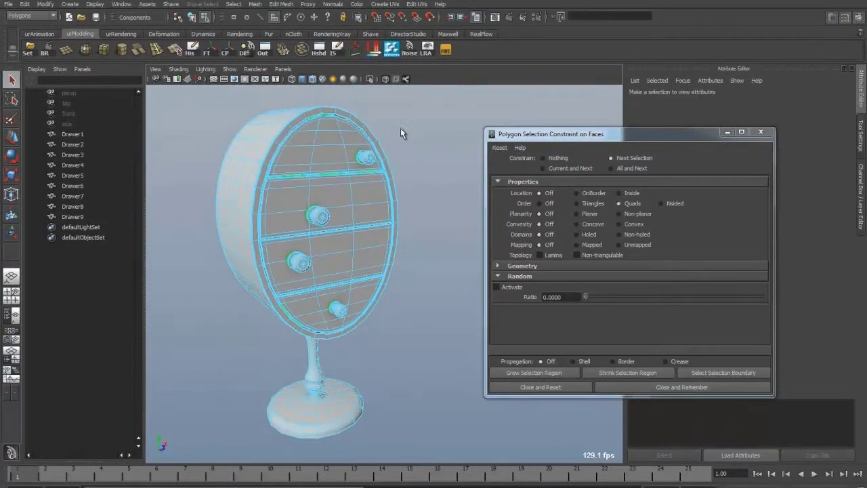
left_click_drag(385, 136, 258, 182, "alt")
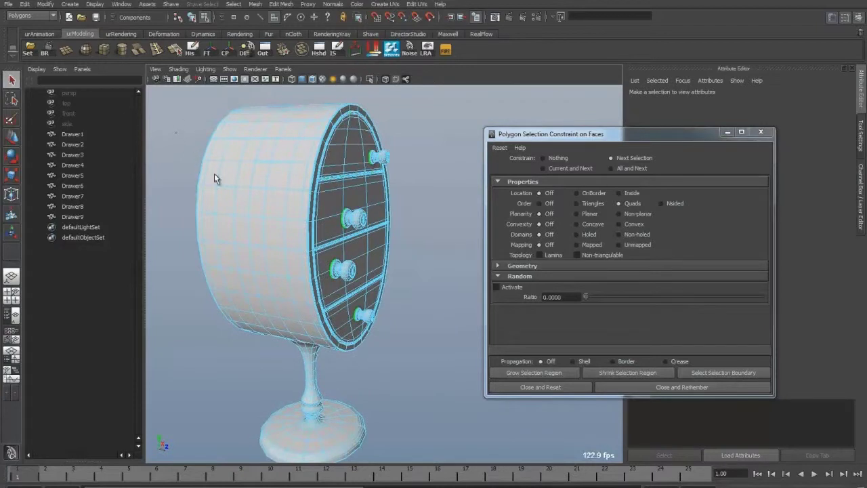
left_click_drag(214, 178, 295, 219)
left_click(432, 151)
mouse_move(405, 150)
left_mouse_down("alt")
mouse_move(363, 159)
mouse_move(413, 152)
left_mouse_up("alt")
Step: Set the face order constraint to Nsided and select the n-gons across the whole model
left_click(661, 203)
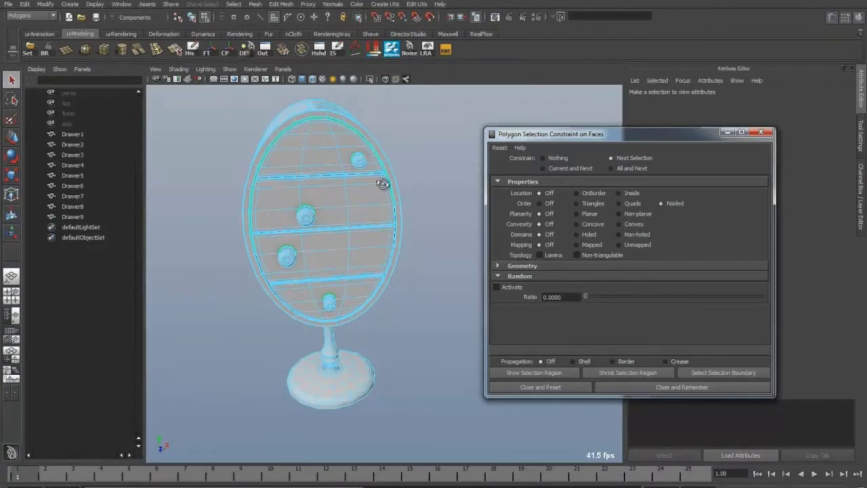
left_click_drag(350, 159, 268, 397, "alt")
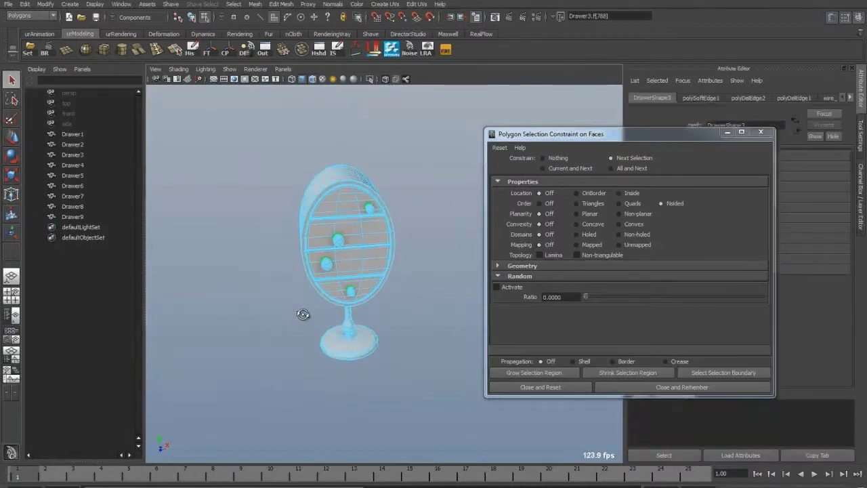
mouse_move(302, 313)
left_mouse_down("alt")
mouse_move(418, 273)
mouse_move(366, 274)
mouse_move(296, 298)
mouse_move(289, 266)
mouse_move(265, 268)
mouse_move(354, 282)
mouse_move(368, 273)
mouse_move(303, 330)
mouse_move(292, 275)
left_mouse_up("alt")
key("5")
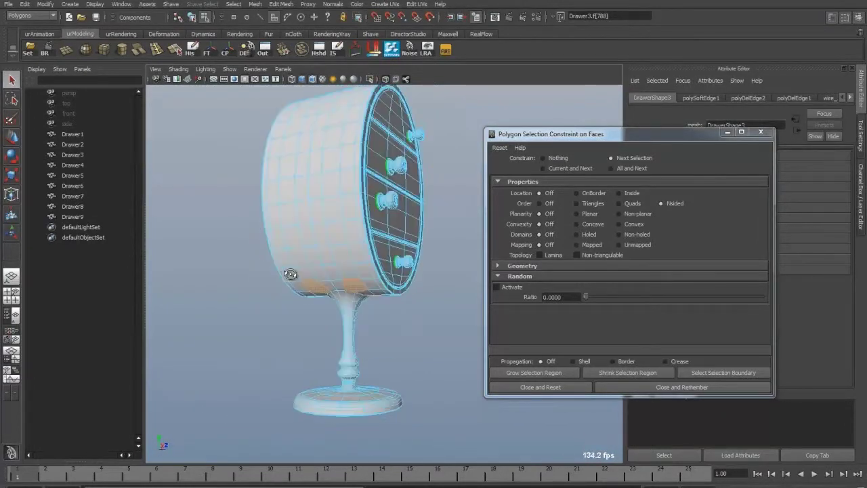
Step: Examine the selected n-gons around the stem joint beneath the cabinet and clear the selection
right_click_drag(298, 313, 399, 366, "alt")
left_click_drag(400, 365, 280, 242, "alt")
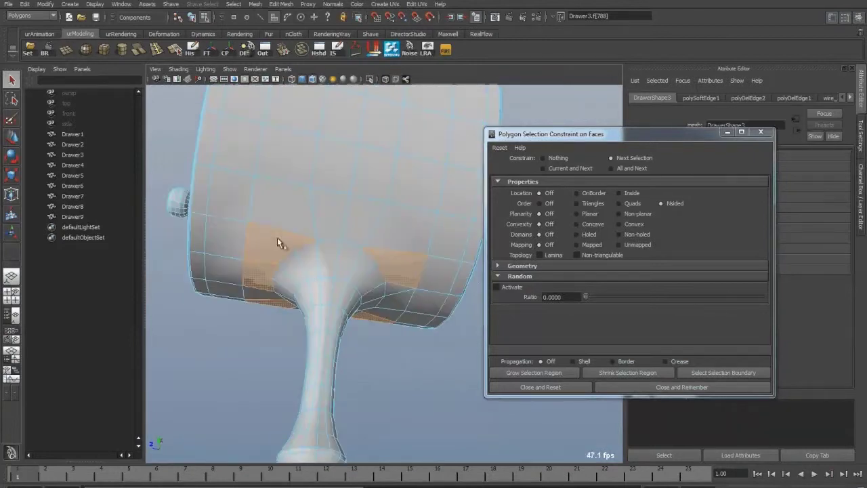
left_click_drag(228, 235, 323, 201, "alt")
left_click(233, 335)
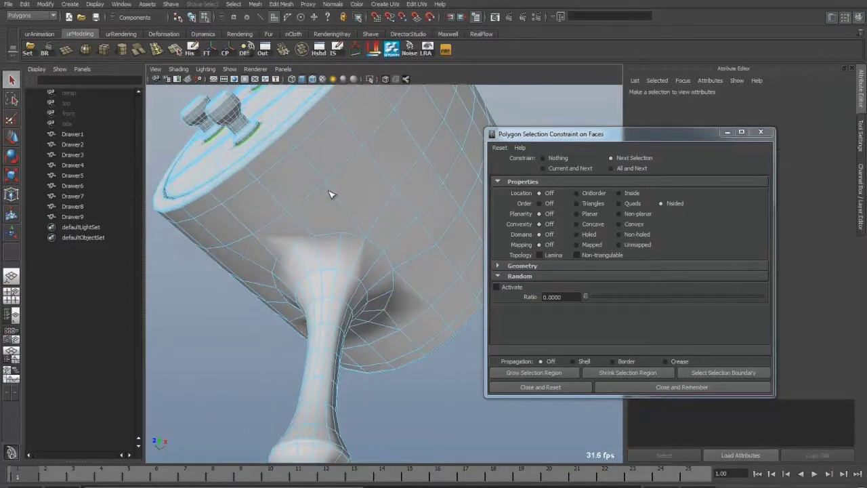
Step: Split the n-gon beside the stem joint on the cabinet's underside with a new edge using the Split Polygon tool
left_click(176, 49)
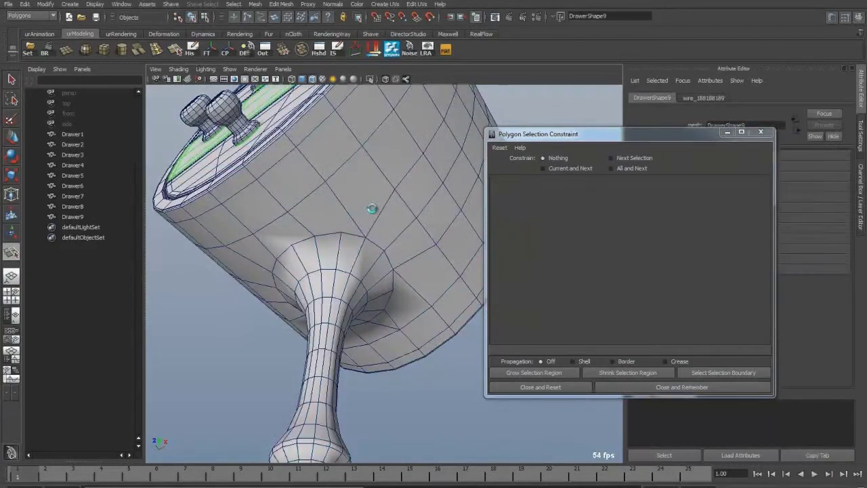
left_click(341, 201)
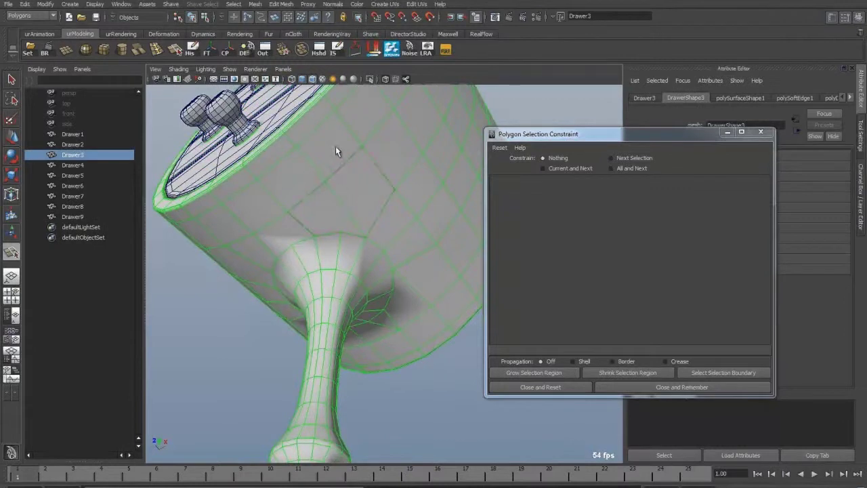
left_click_drag(322, 234, 300, 236)
key("Return")
key("q")
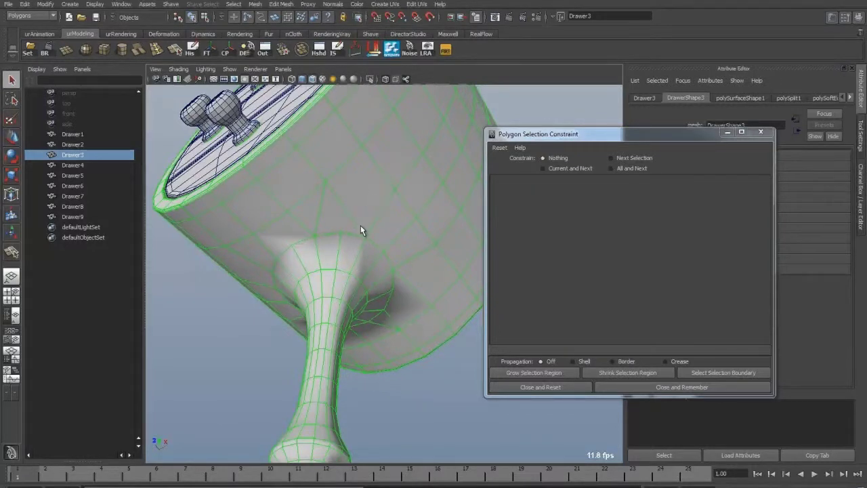
Step: Reapply the Nsided constraint to the next face selection and select the remaining n-gons on the cabinet body
key("F11")
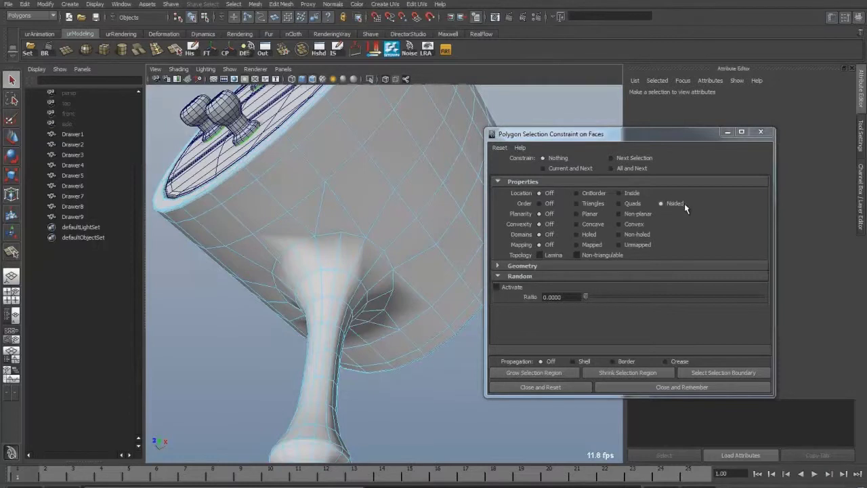
scroll(441, 199, "down", 3)
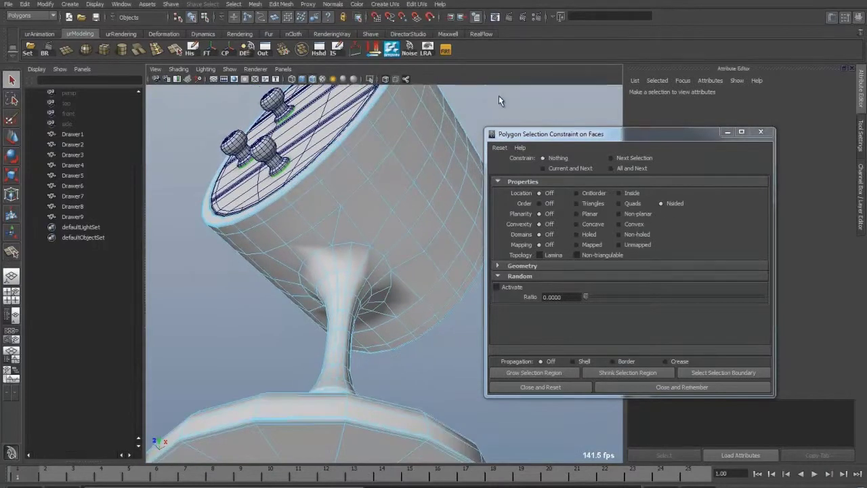
left_click_drag(542, 93, 151, 394)
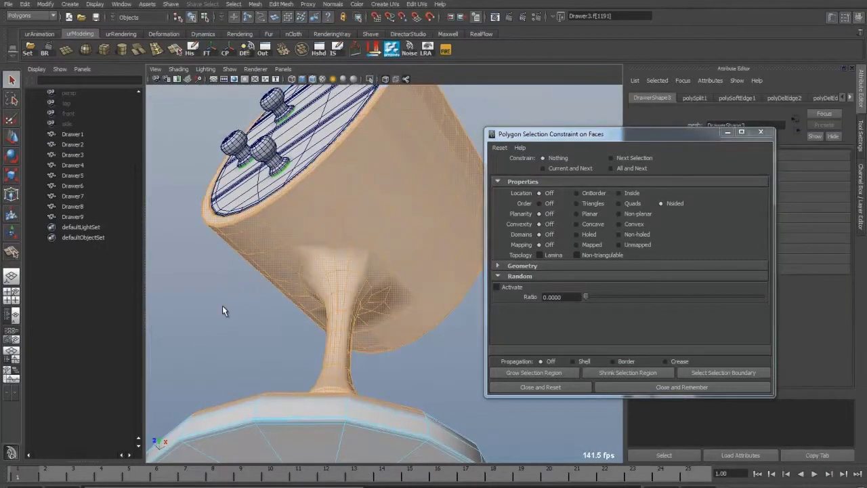
left_click(224, 306)
left_click(633, 158)
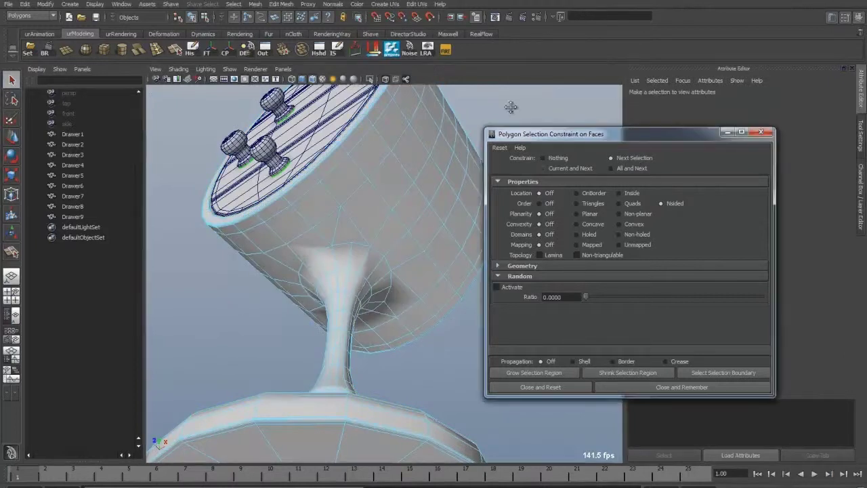
left_click(363, 246)
left_click_drag(332, 248, 334, 181, "alt")
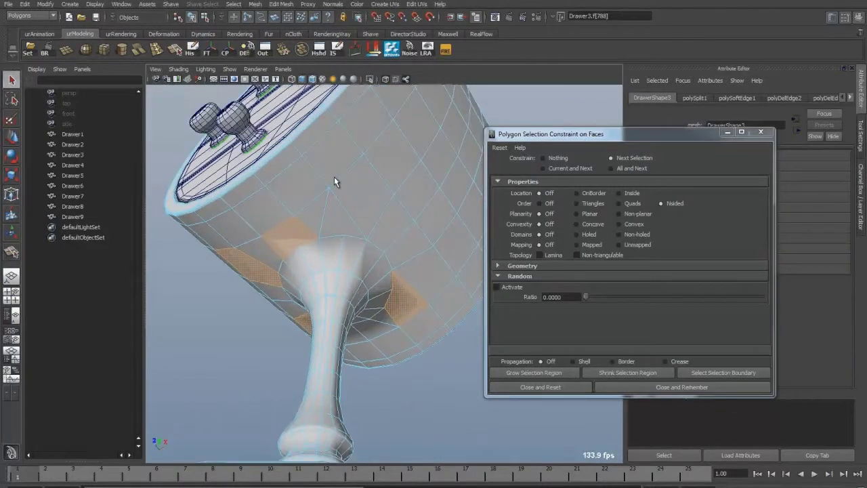
Step: Run Cleanup on the cabinet body, tessellating faces with more than 4 sides and removing lamina faces and nonmanifold geometry
scroll(313, 180, "up", 3)
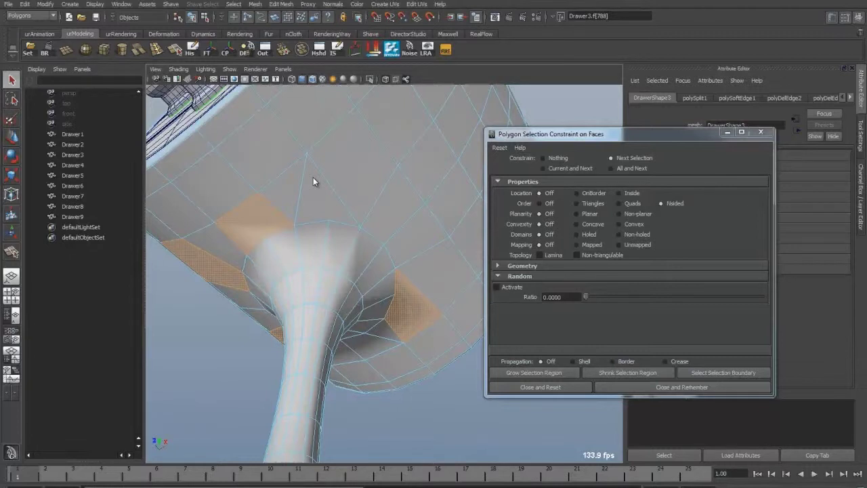
key("f")
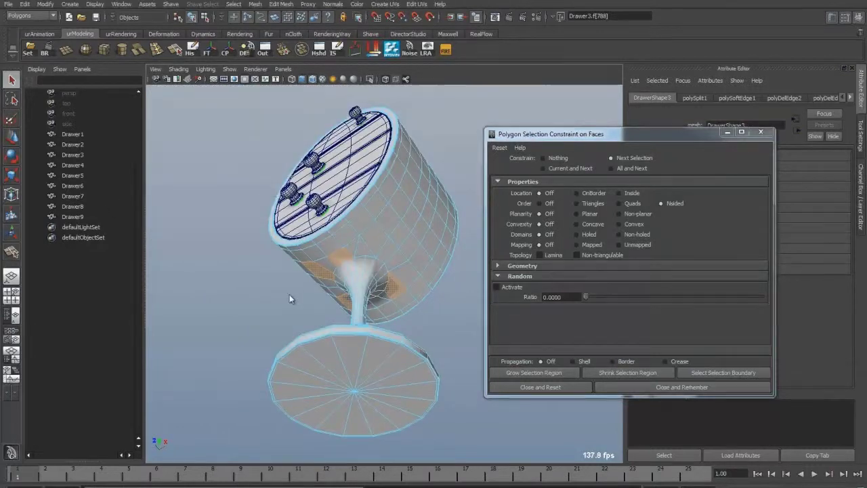
right_click_drag(289, 294, 412, 347, "alt")
left_click_drag(274, 327, 360, 343, "alt")
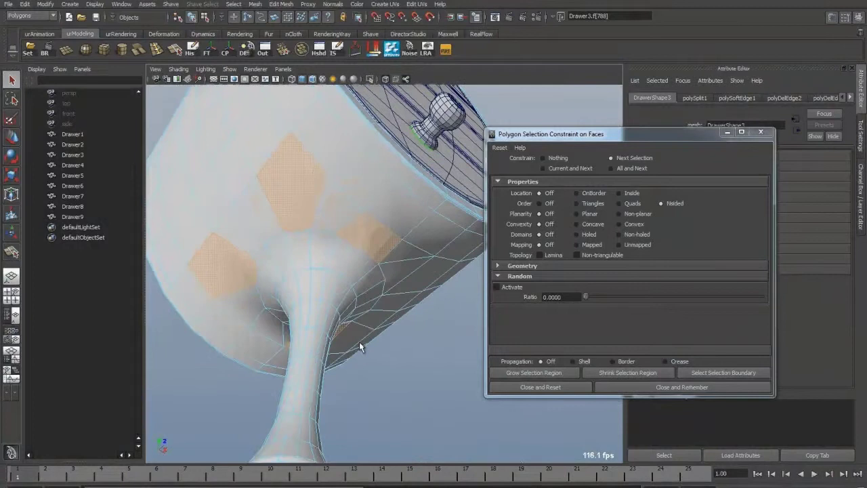
left_click(256, 4)
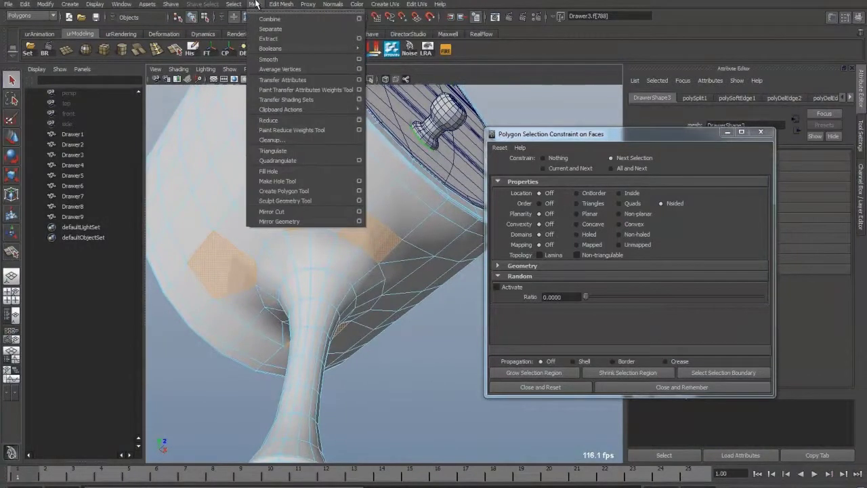
left_click(289, 140)
left_click_drag(327, 127, 664, 141)
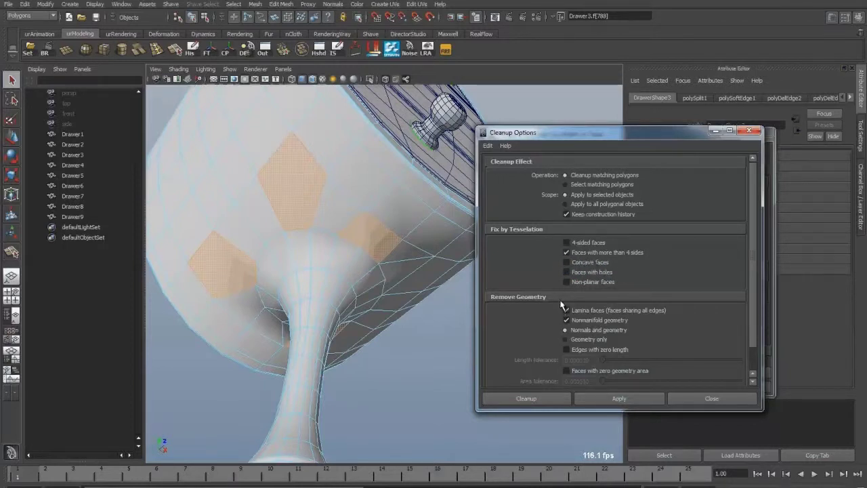
left_click_drag(389, 258, 381, 272, "alt")
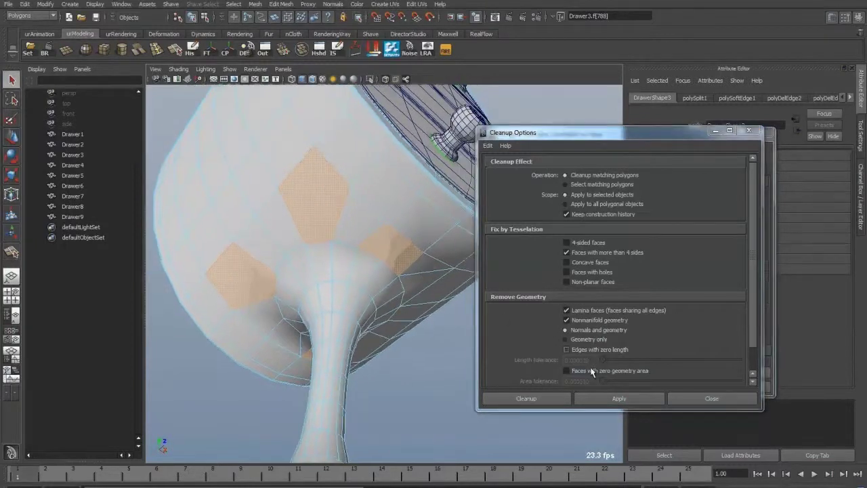
left_click(556, 399)
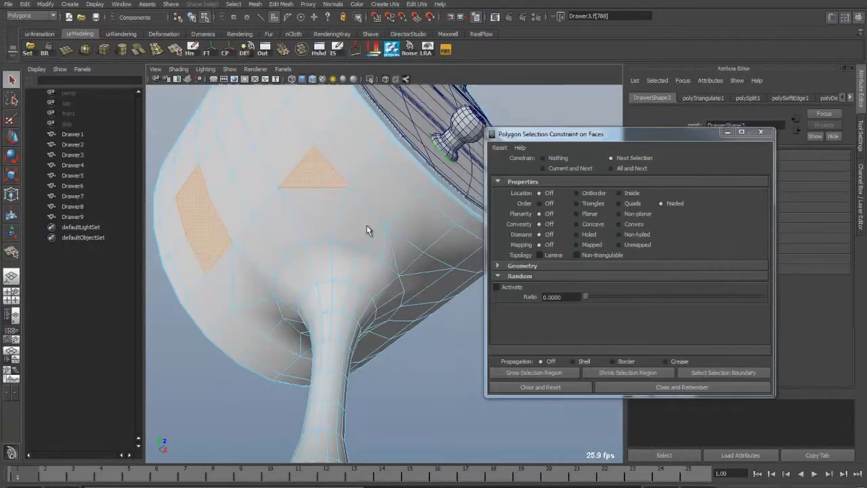
Step: Clear the face selection and examine the cleaned-up topology around the stem joint and on the whole cabinet
left_click(355, 208)
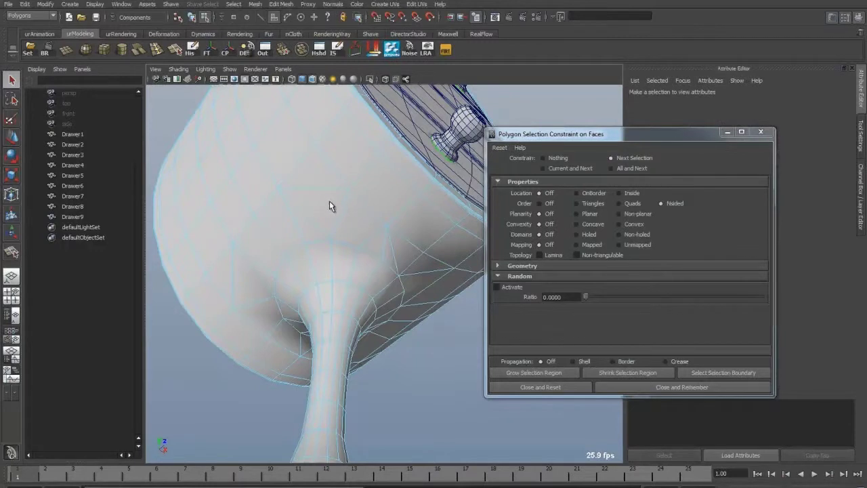
left_click_drag(329, 206, 276, 154, "alt")
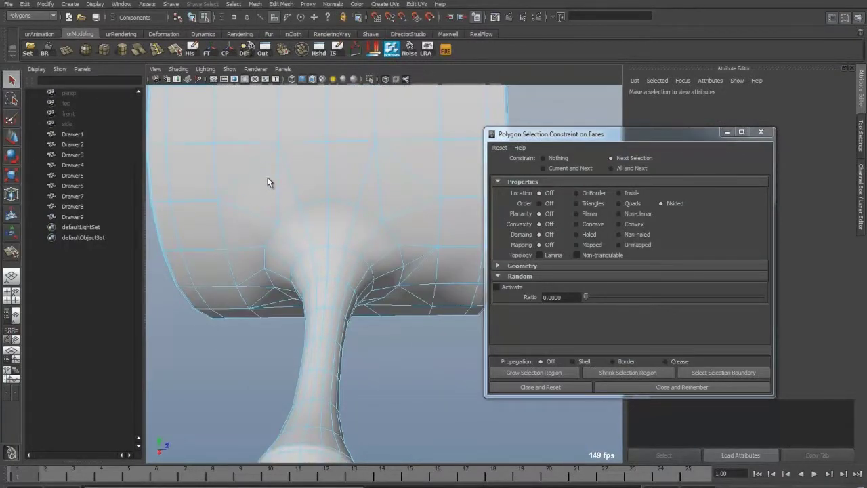
left_click_drag(277, 174, 339, 197, "alt")
left_click_drag(273, 213, 385, 255, "alt")
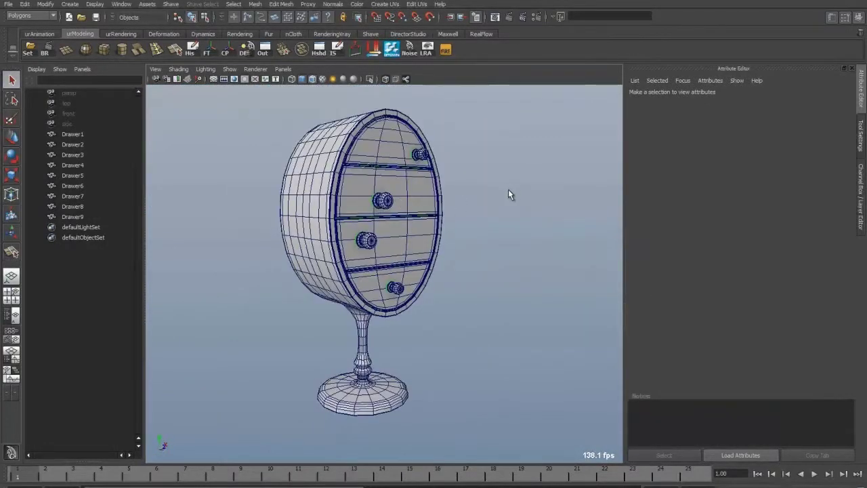
left_click_drag(508, 191, 355, 188, "alt")
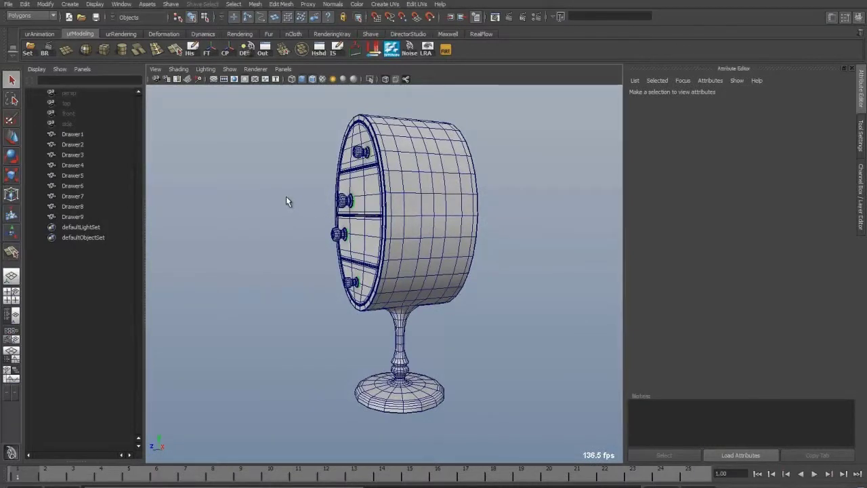
left_click_drag(286, 201, 451, 200, "alt")
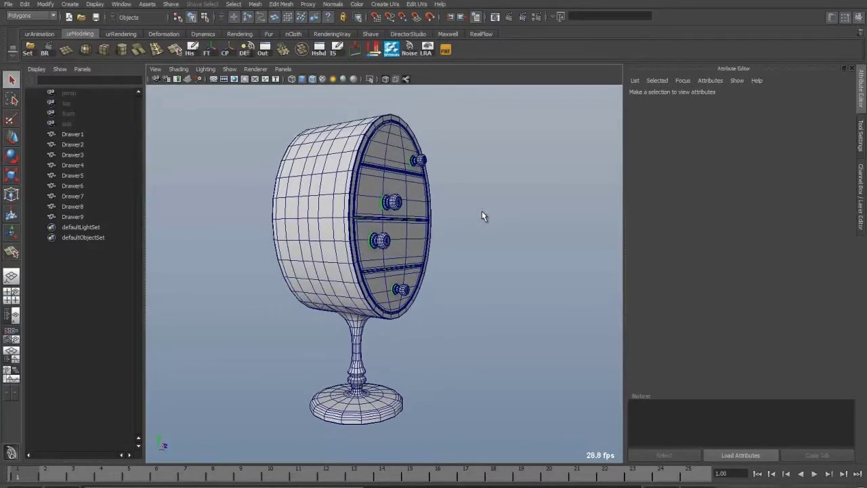